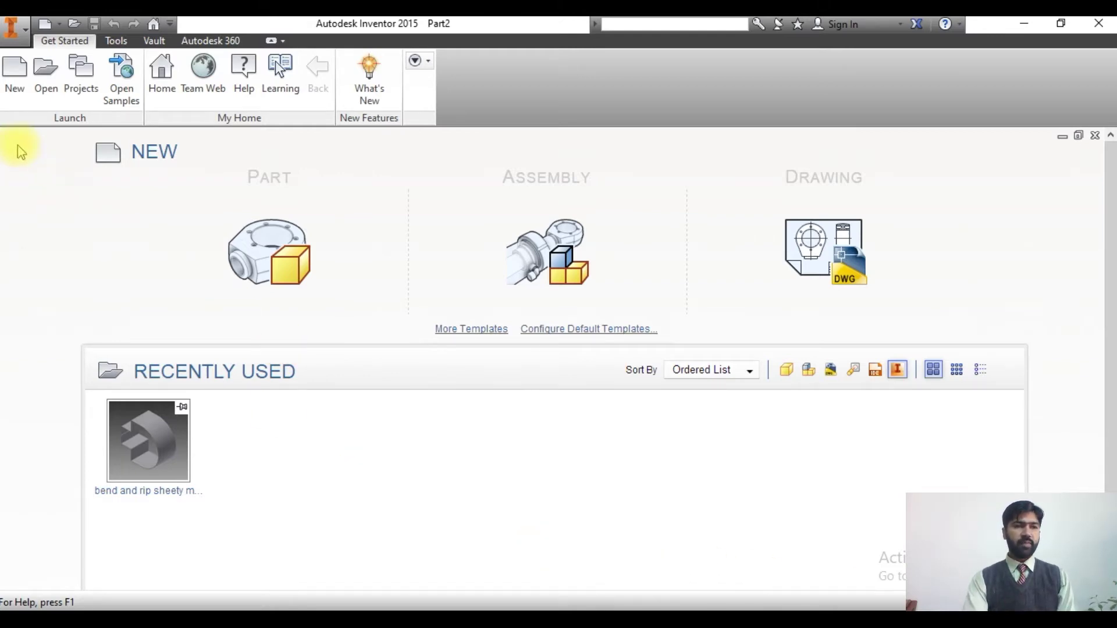
Step: Create a new metric part from the Standard (mm).ipt template
click(15, 93)
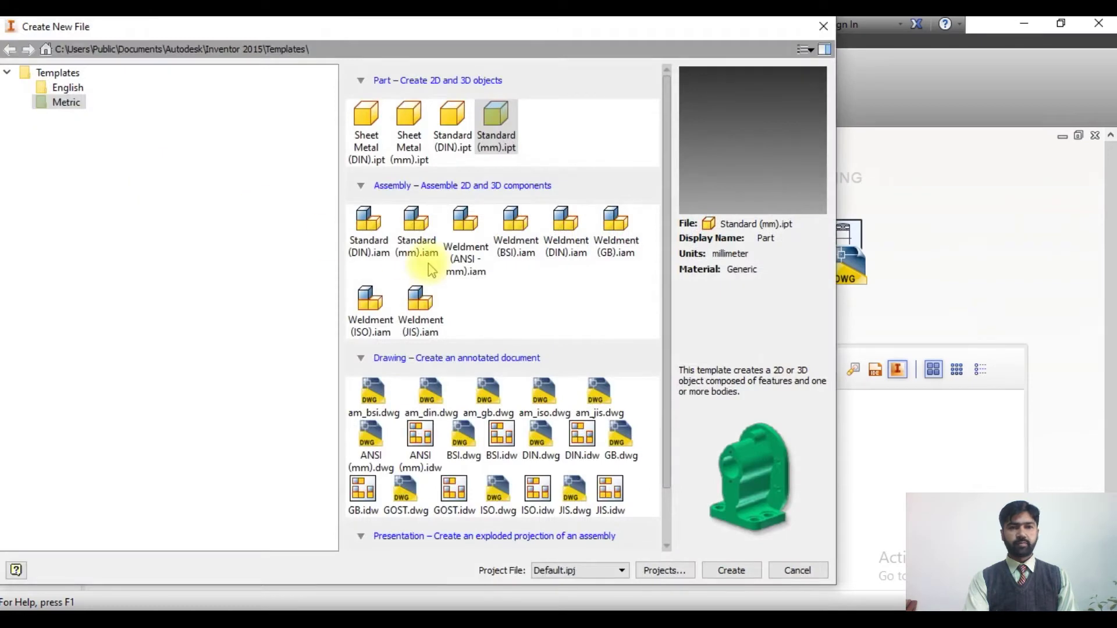
click(501, 135)
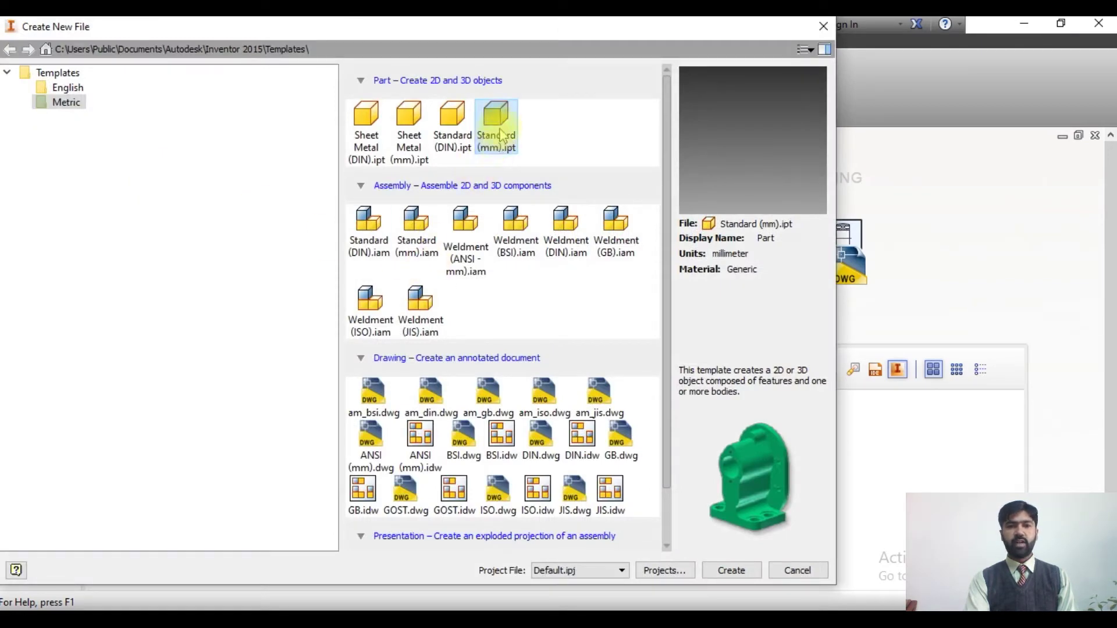
double_click(500, 135)
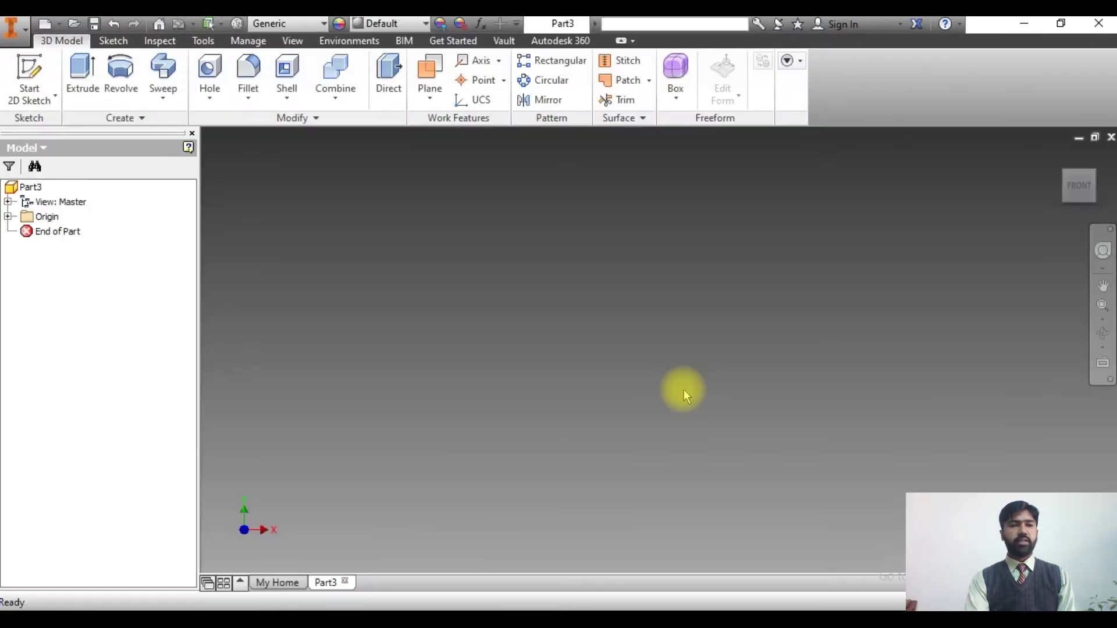
Step: Start a 2D sketch on the XY plane and draw a rectangle about 25.8 by 17.2 mm around the origin
click(46, 105)
click(76, 125)
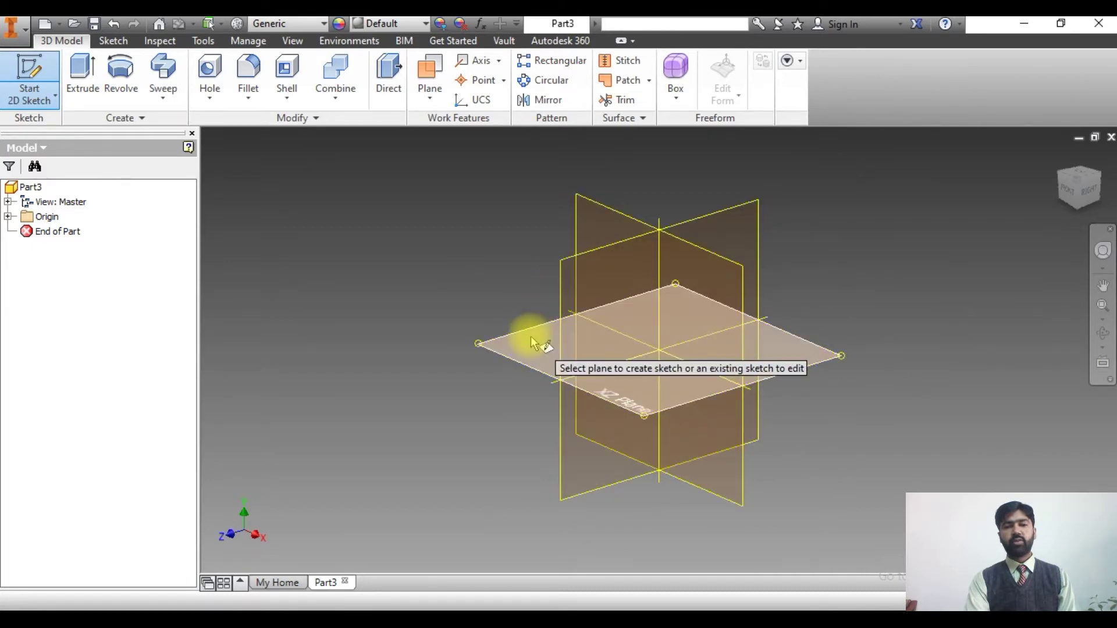
click(607, 231)
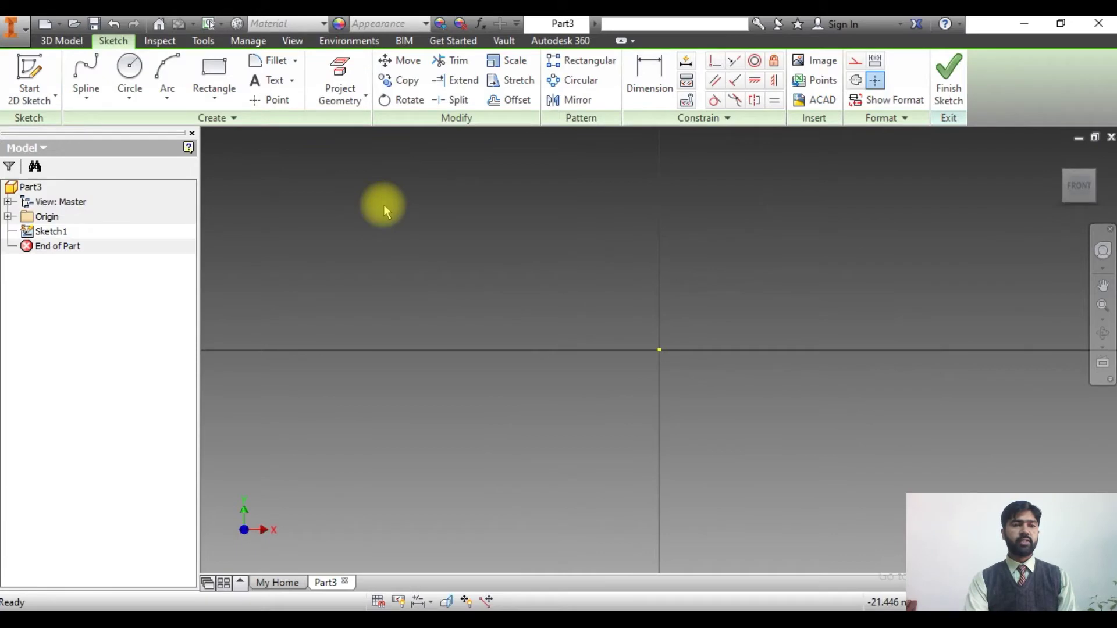
click(214, 73)
click(457, 208)
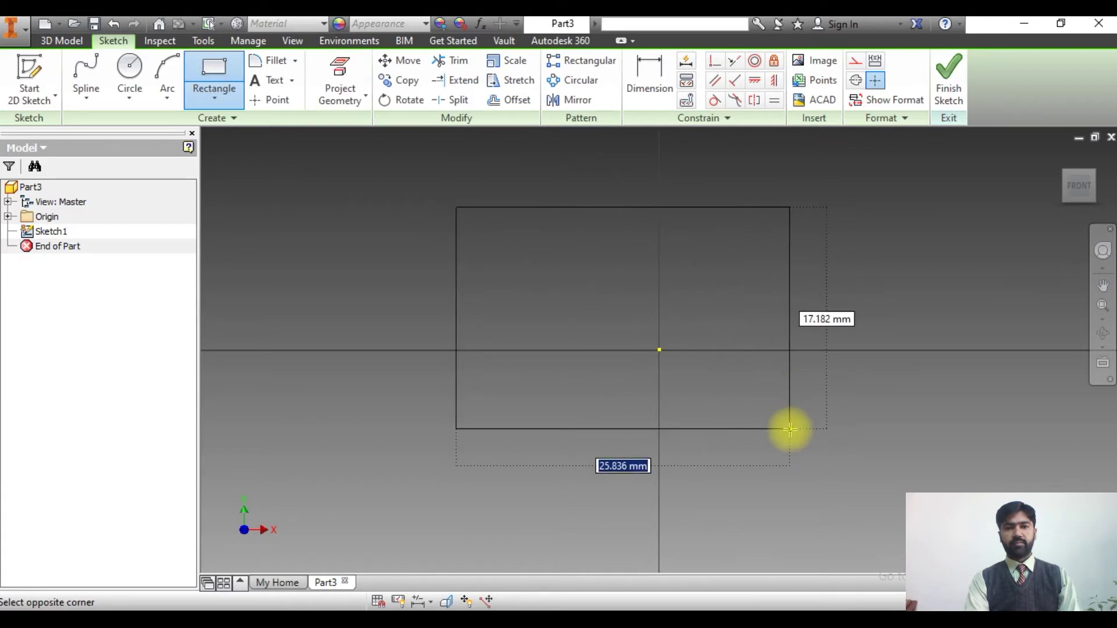
click(790, 429)
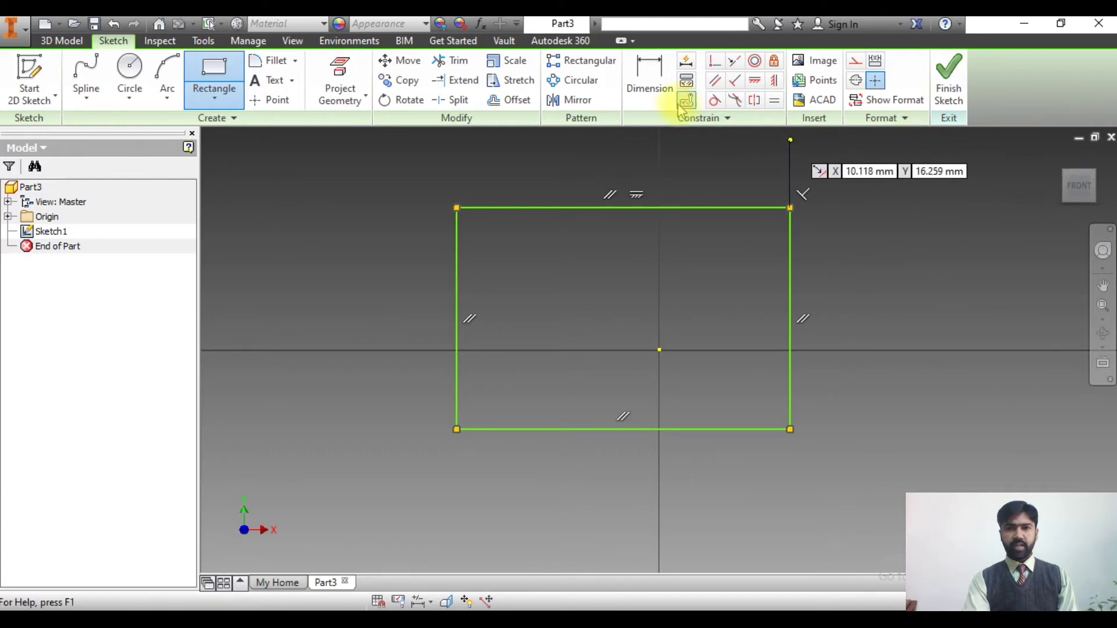
Step: Dimension the rectangle's vertical side and set it to 20 mm
click(651, 80)
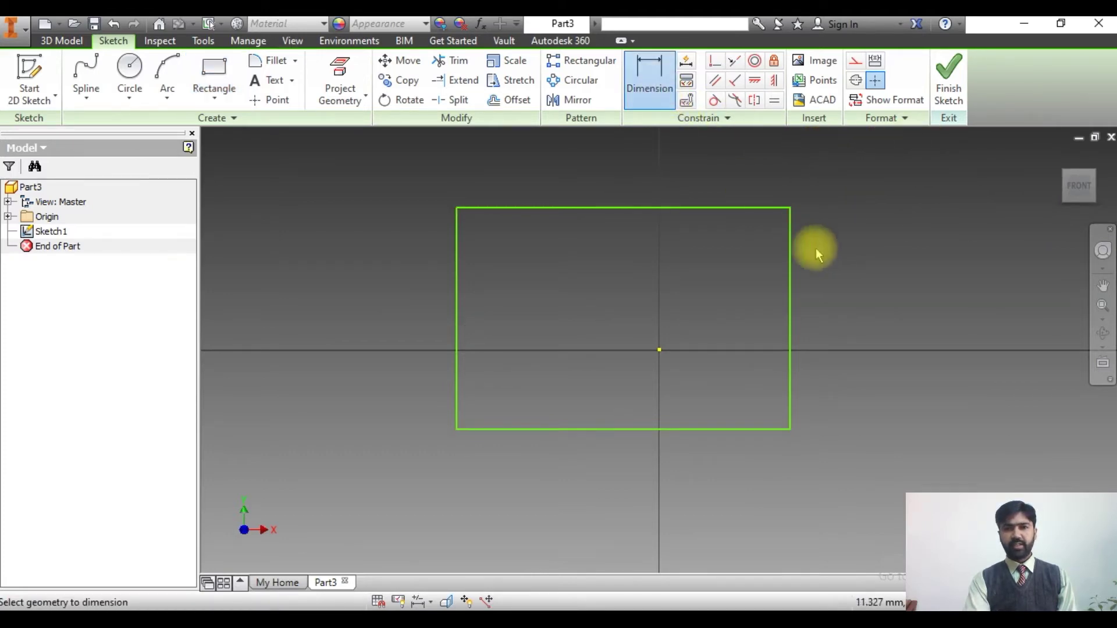
click(790, 276)
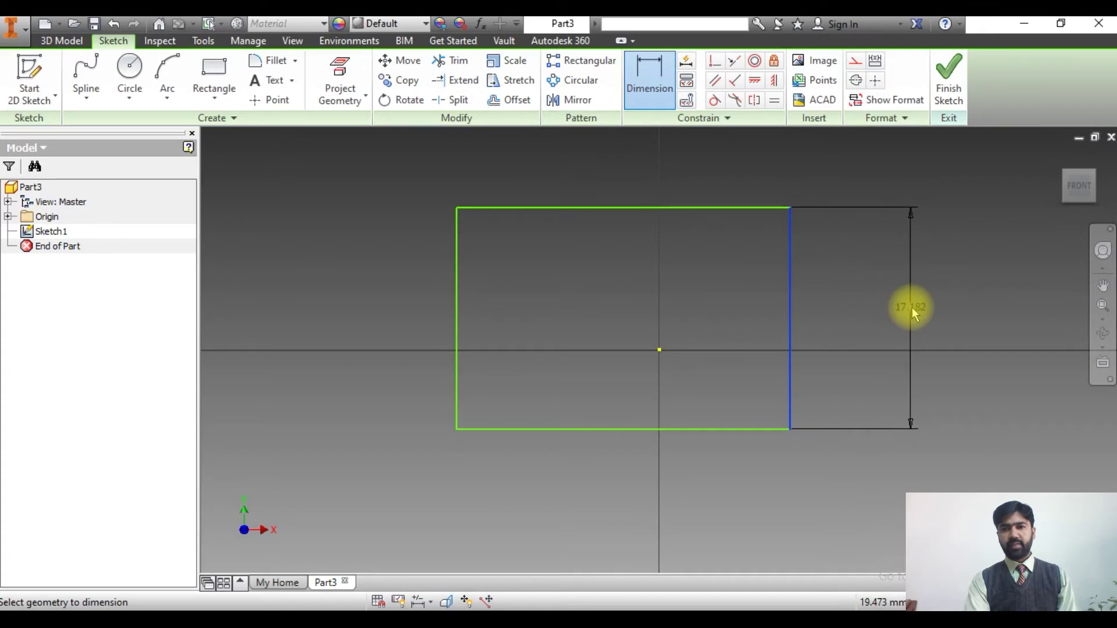
click(912, 307)
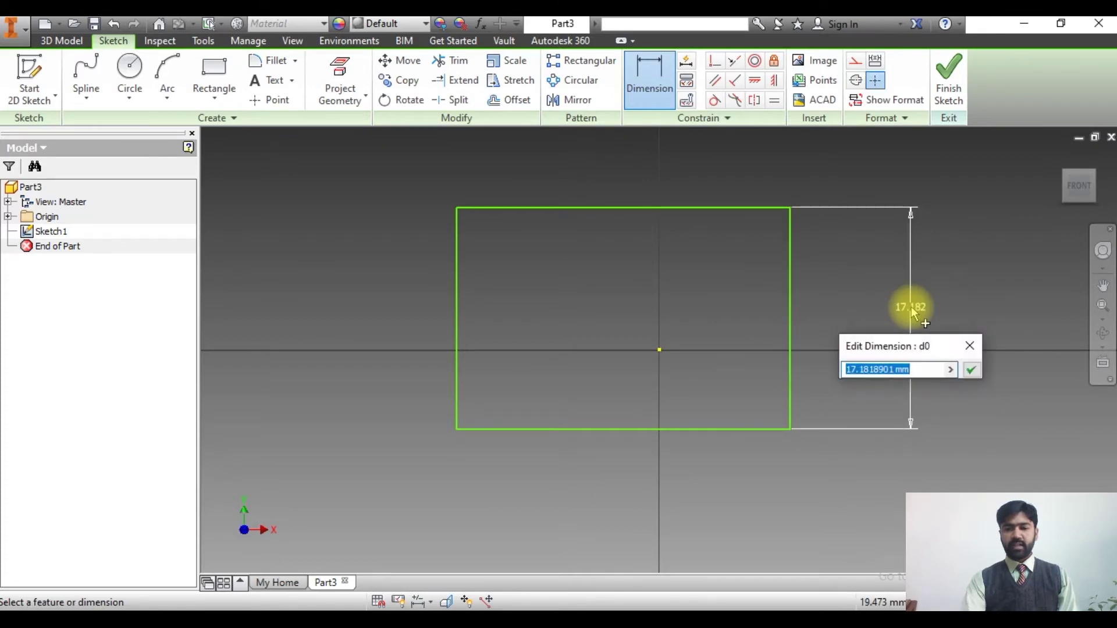
text(20)
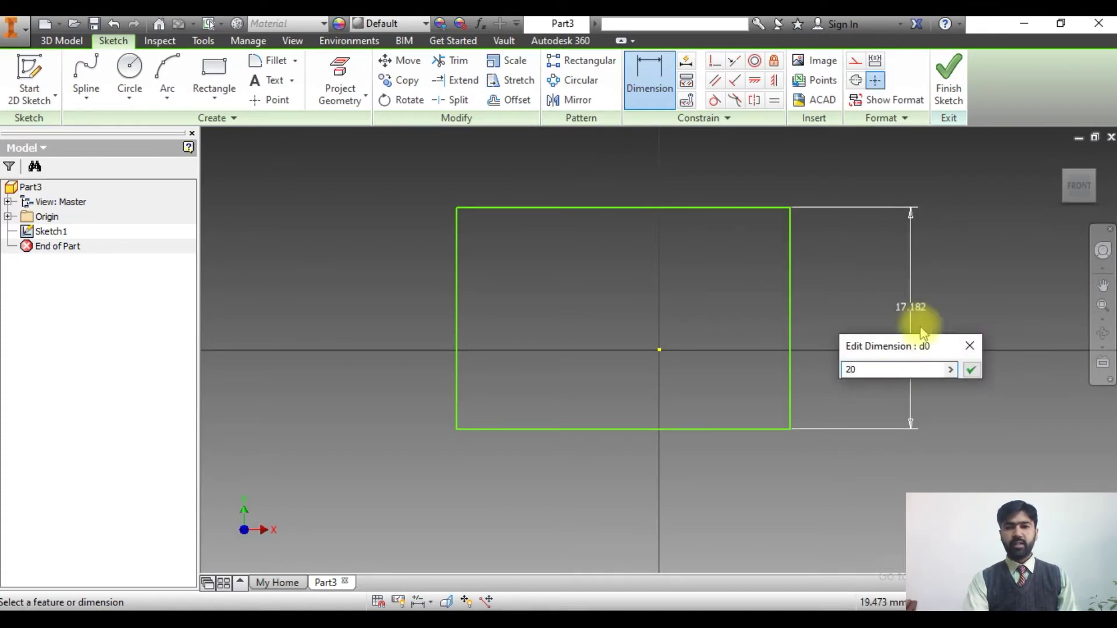
click(973, 372)
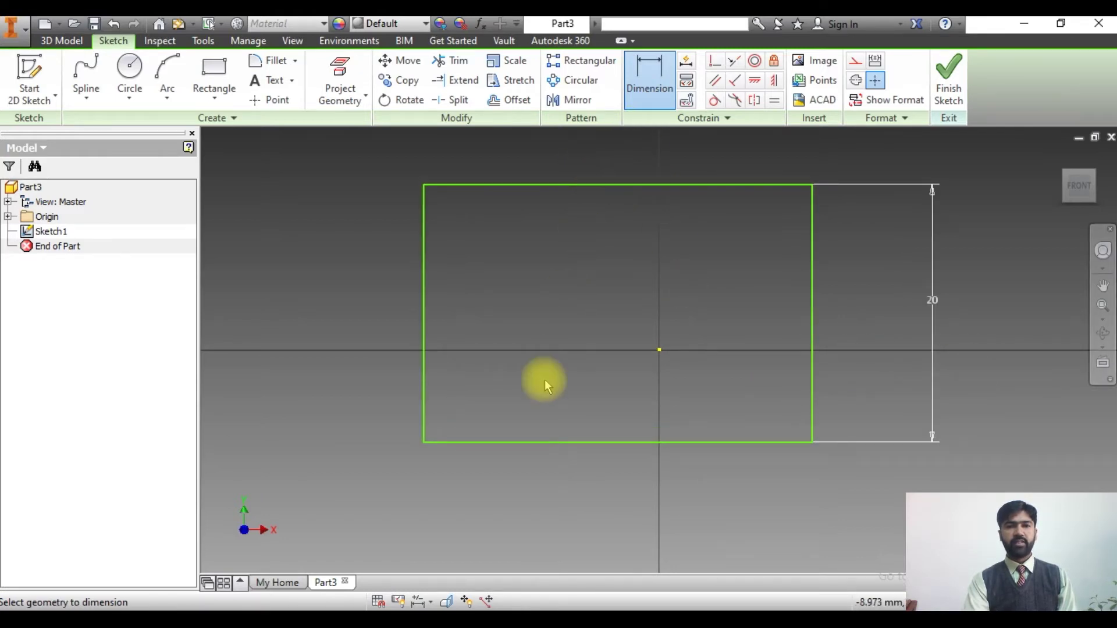
Step: Dimension the rectangle's bottom edge and set it to 30 mm
click(596, 445)
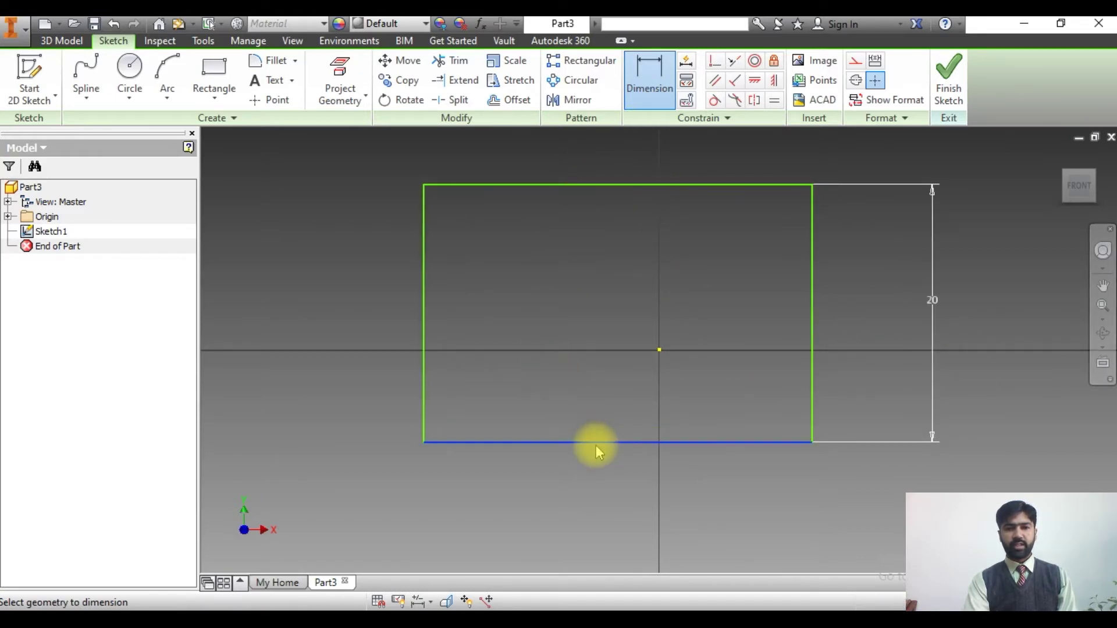
click(599, 484)
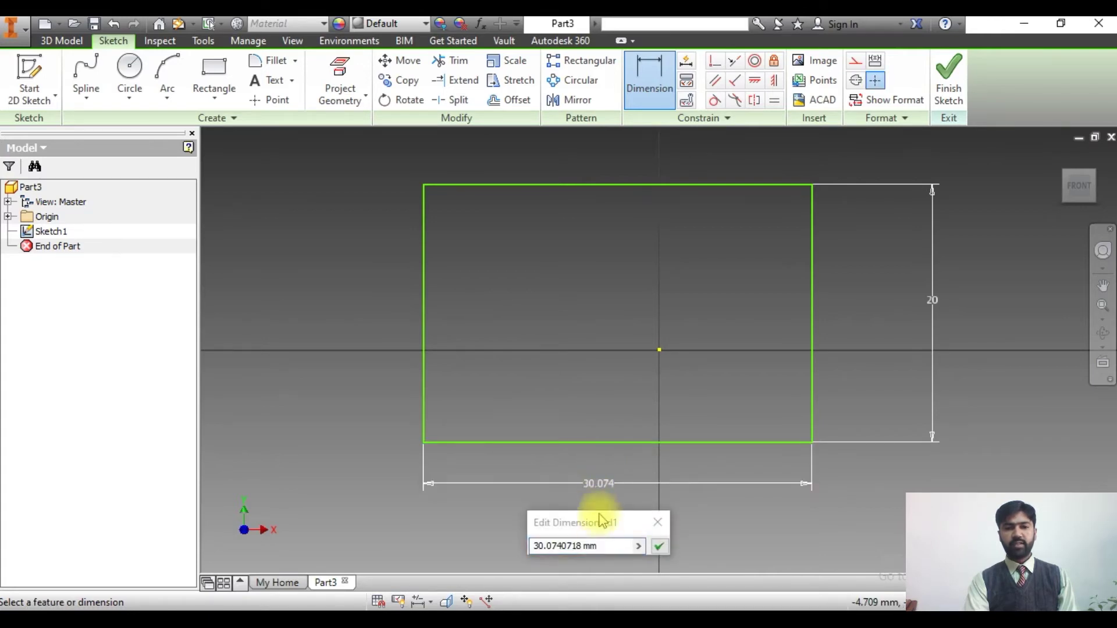
click(588, 541)
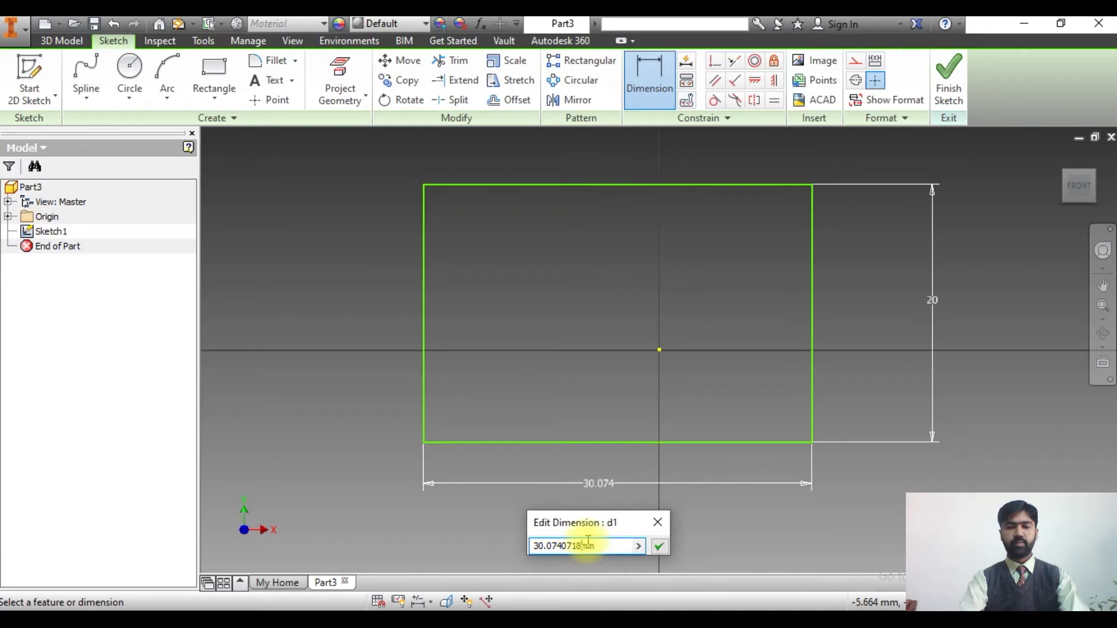
key(BackSpace)
key(BackSpace)
key(BackSpace)
key(BackSpace)
key(BackSpace)
key(BackSpace)
key(BackSpace)
key(BackSpace)
key(BackSpace)
key(BackSpace)
text(30)
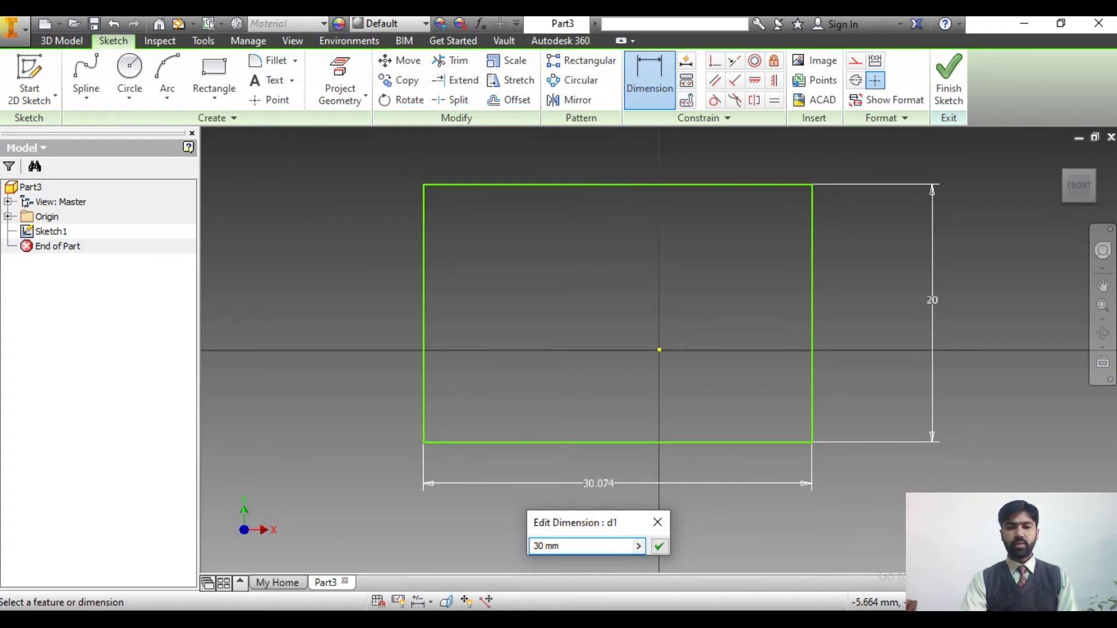
click(658, 547)
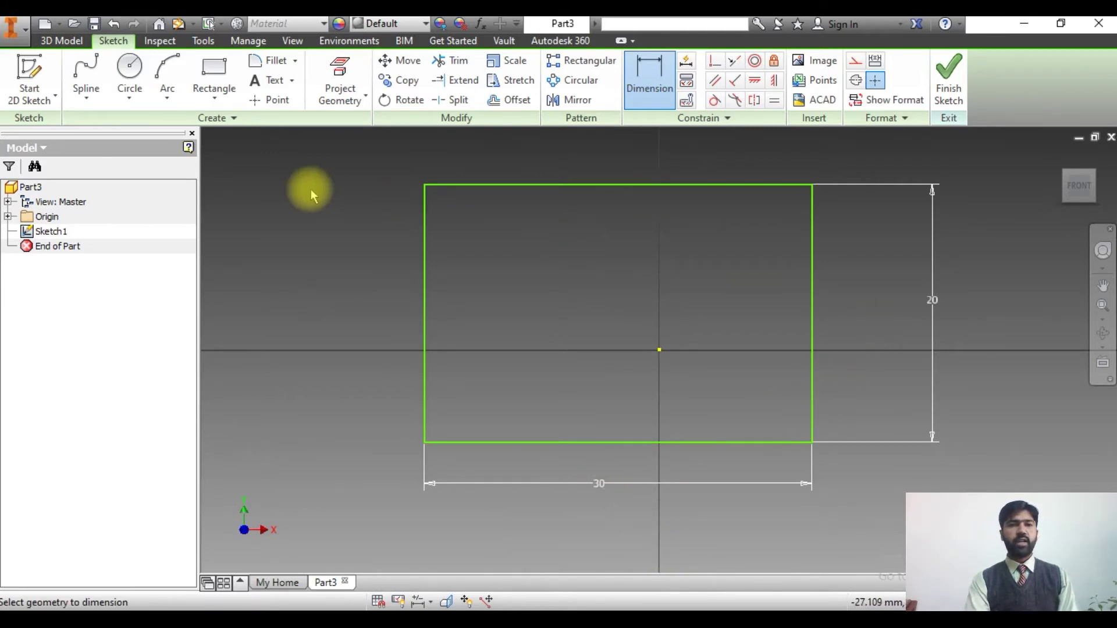
Step: Rename the model parameter d0 as width and d1 as length
click(240, 41)
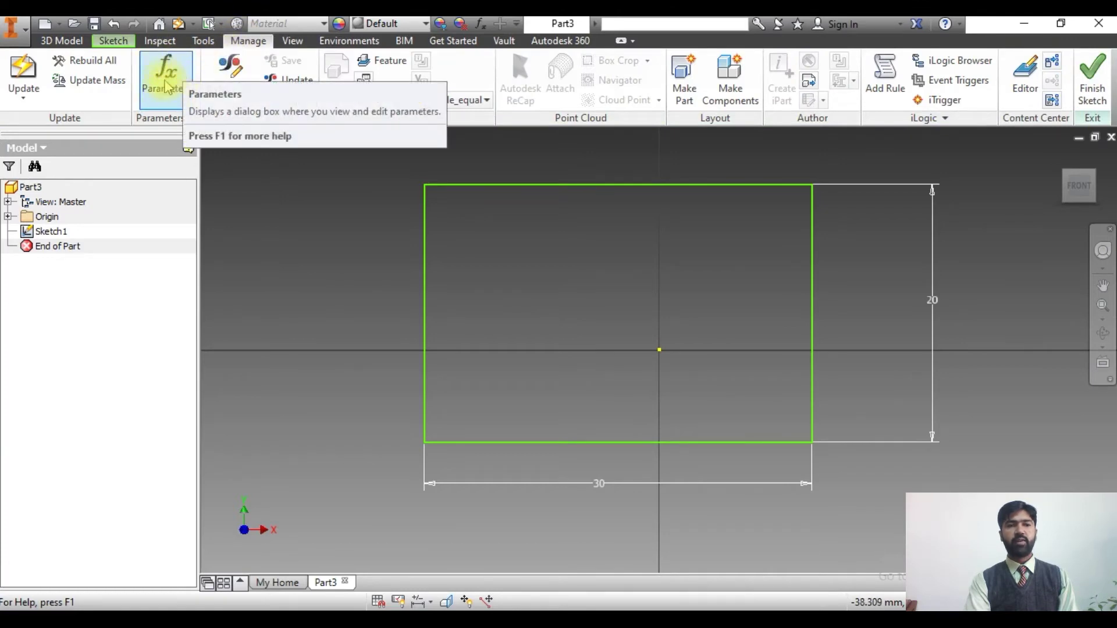
click(166, 85)
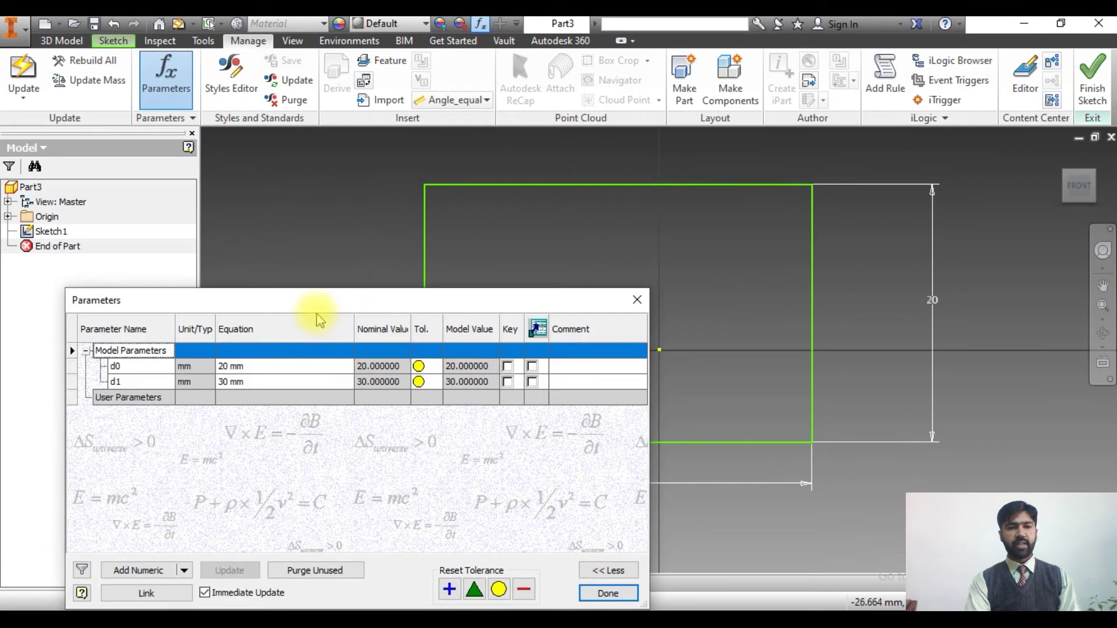
mouse_move(322, 314)
mouse_down()
mouse_move(297, 267)
mouse_move(248, 283)
mouse_up()
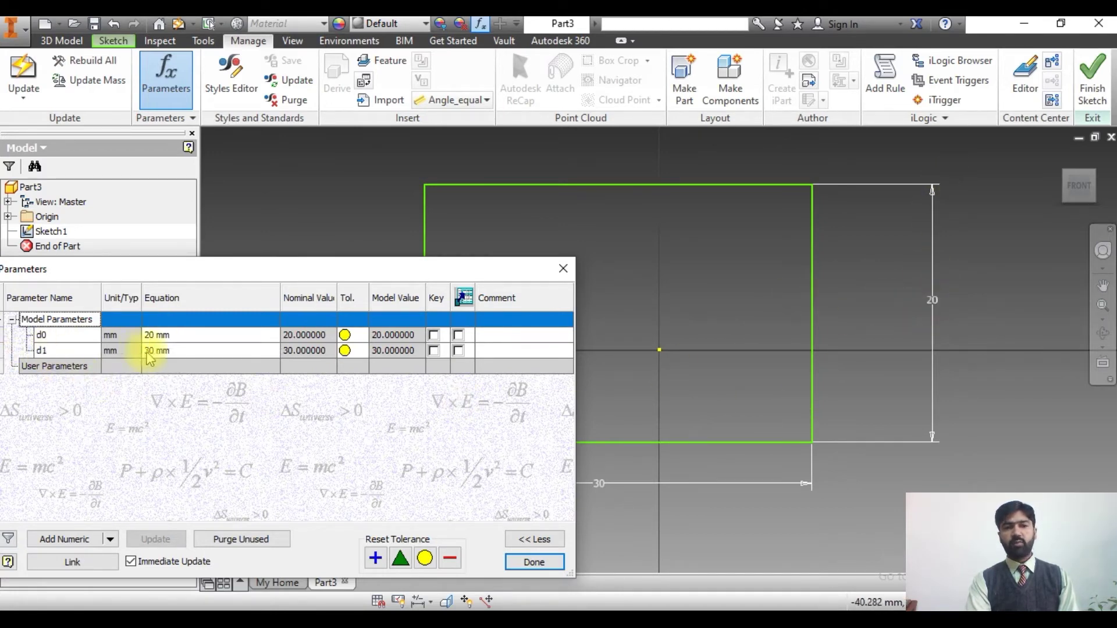
click(57, 336)
click(57, 336)
key(BackSpace)
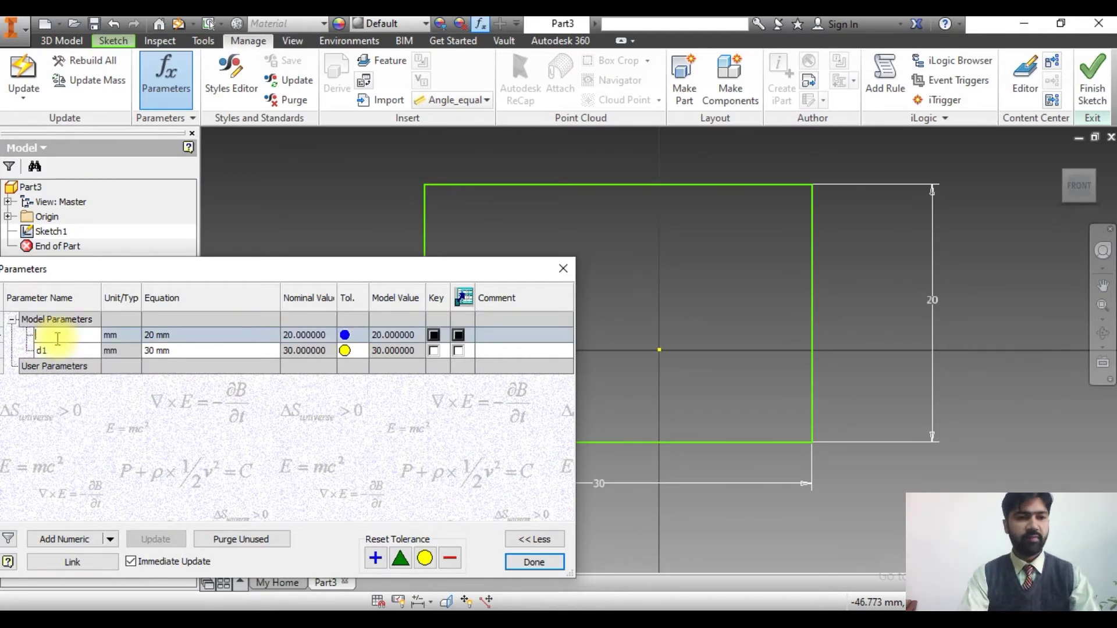
text(wid)
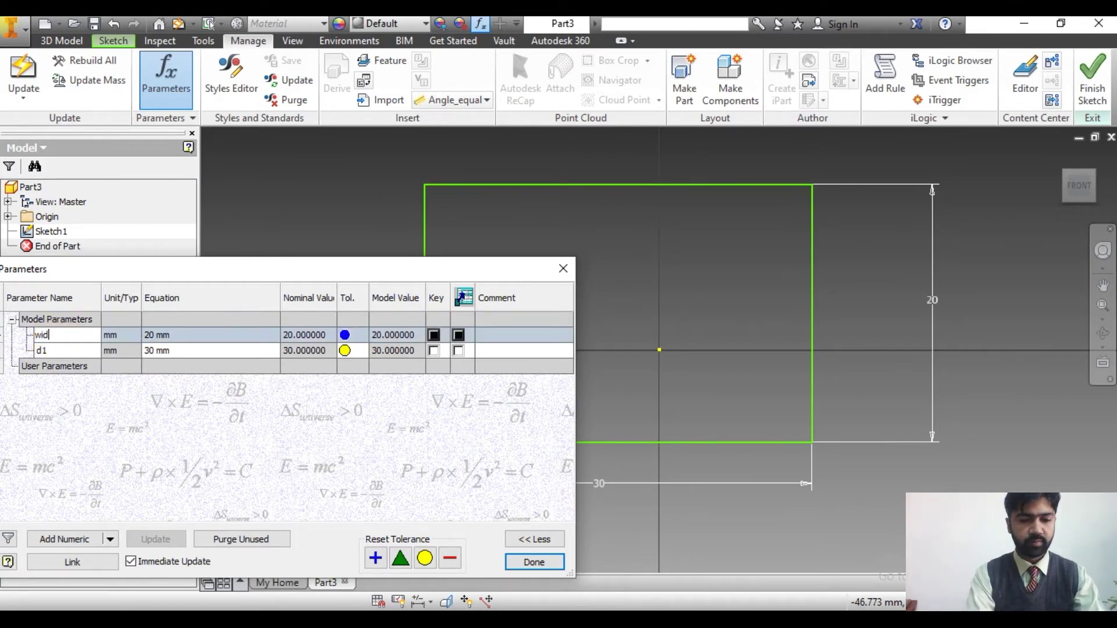
text(th)
double_click(74, 349)
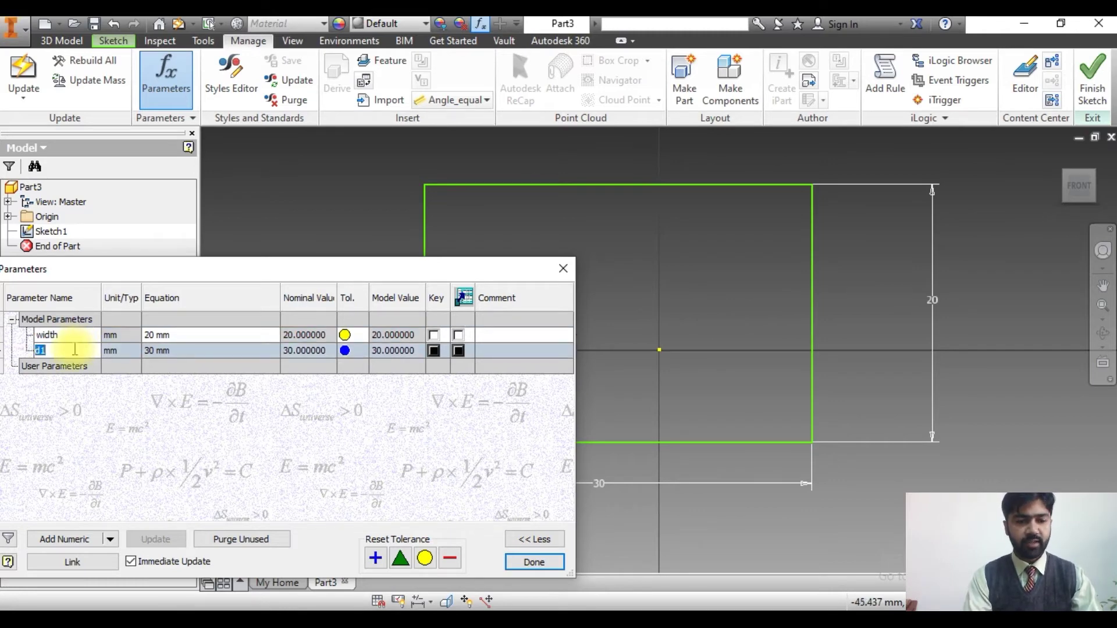
text(len)
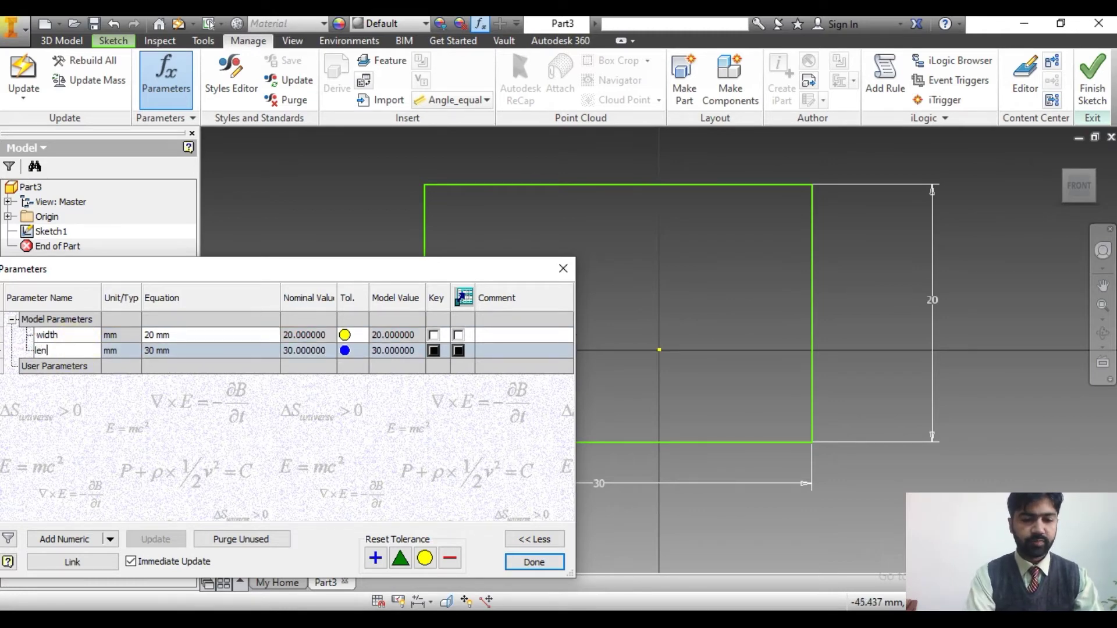
text(gth)
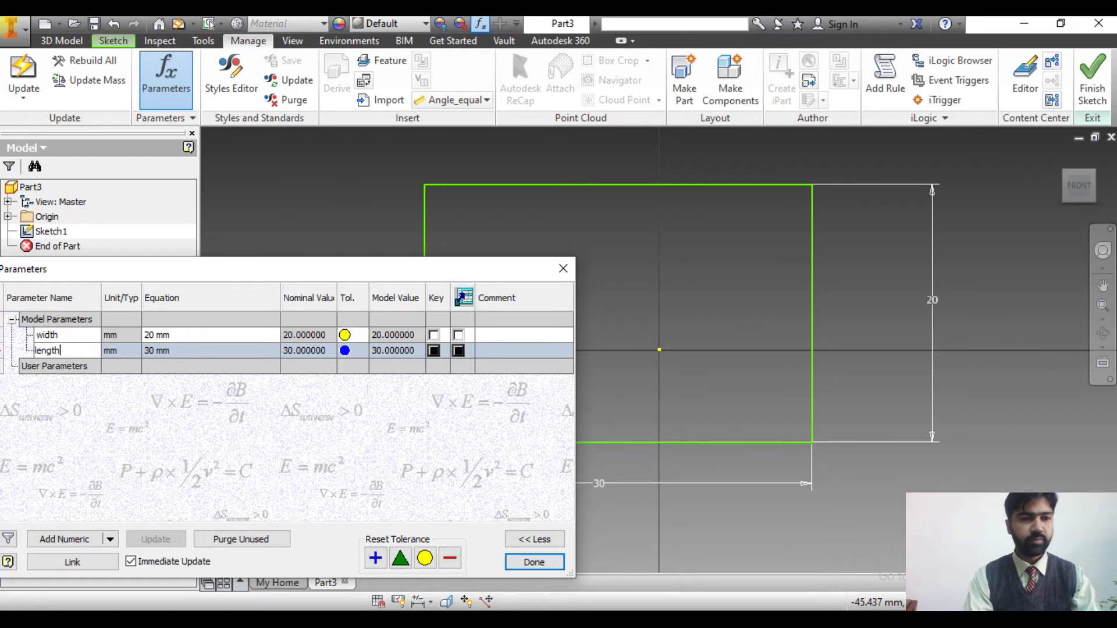
Step: Set the length parameter's equation to width+15 and close the parameter list
click(192, 352)
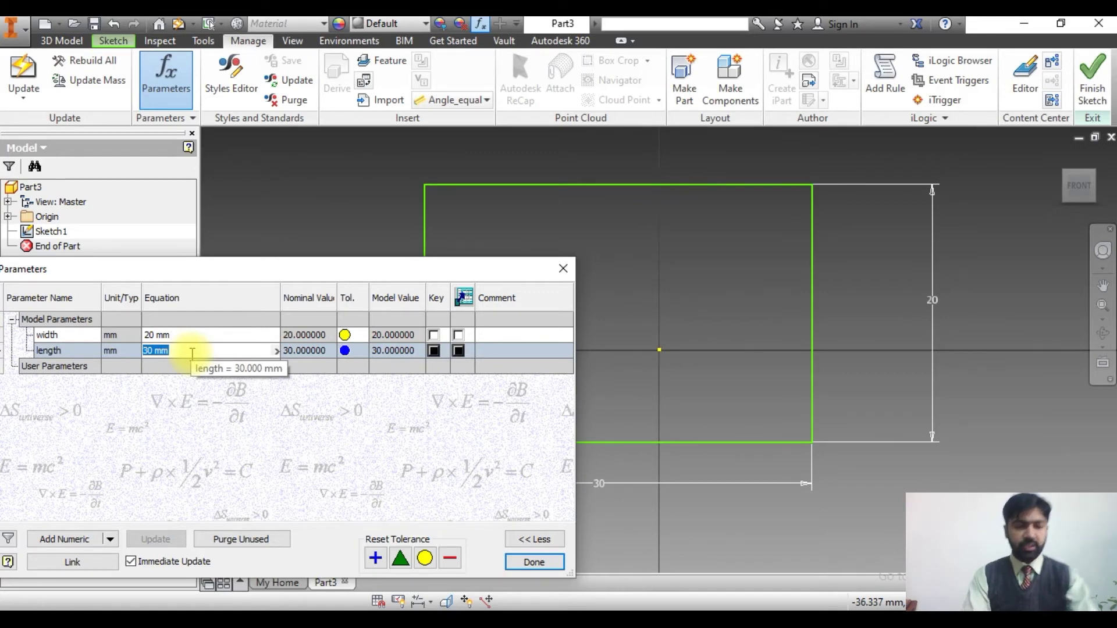
text(wid)
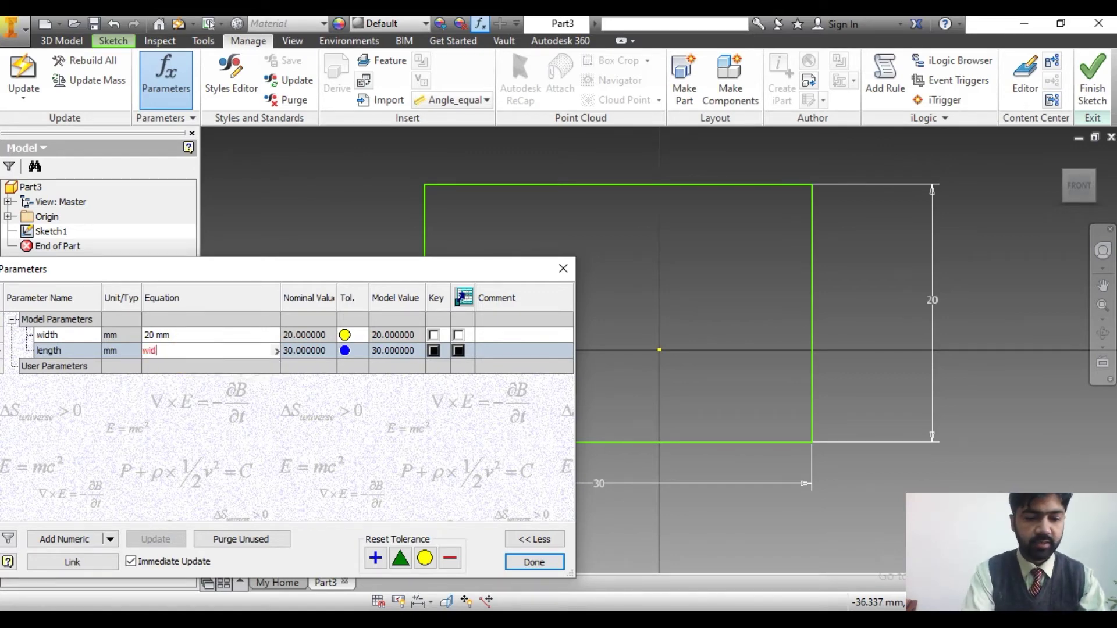
text(th+)
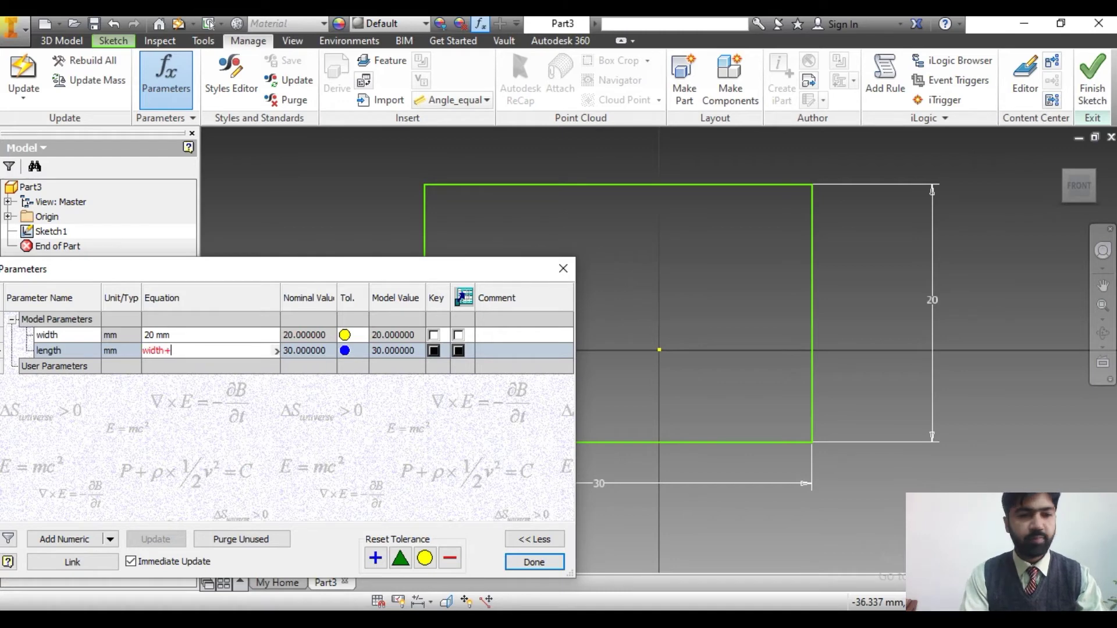
text(15)
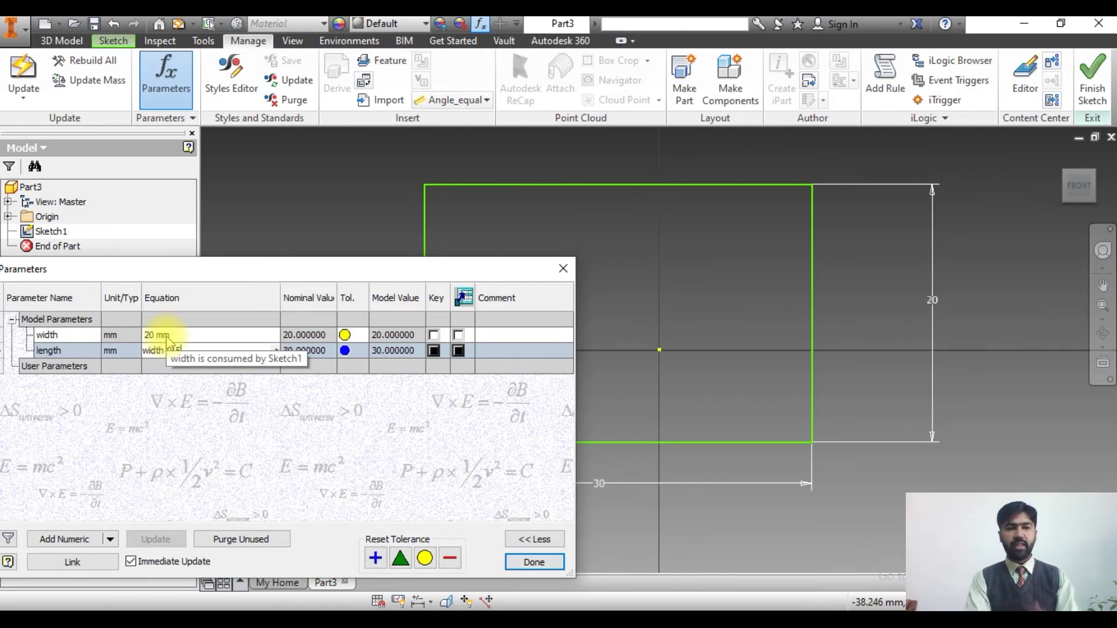
click(534, 562)
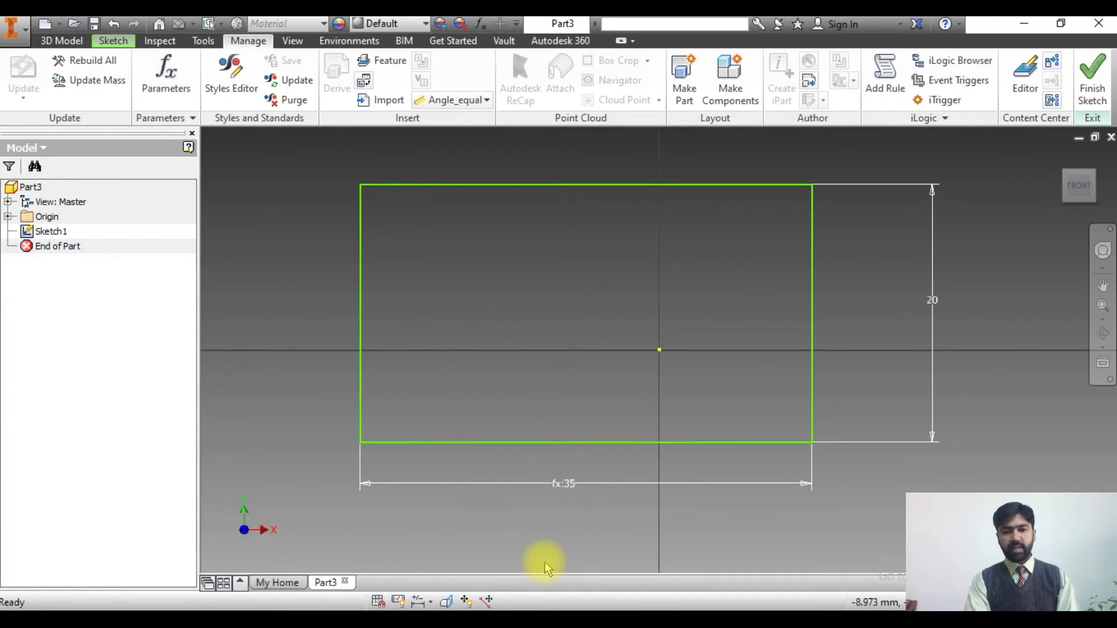
Step: Review the expression behind the rectangle's length dimension and the equations in the parameter list
double_click(567, 485)
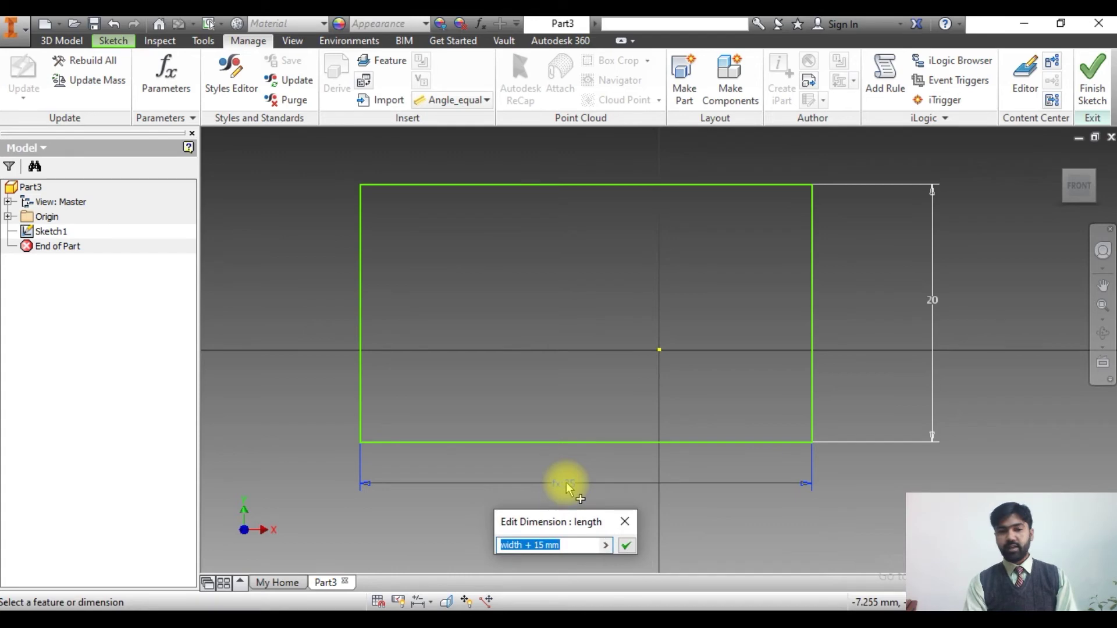
click(626, 546)
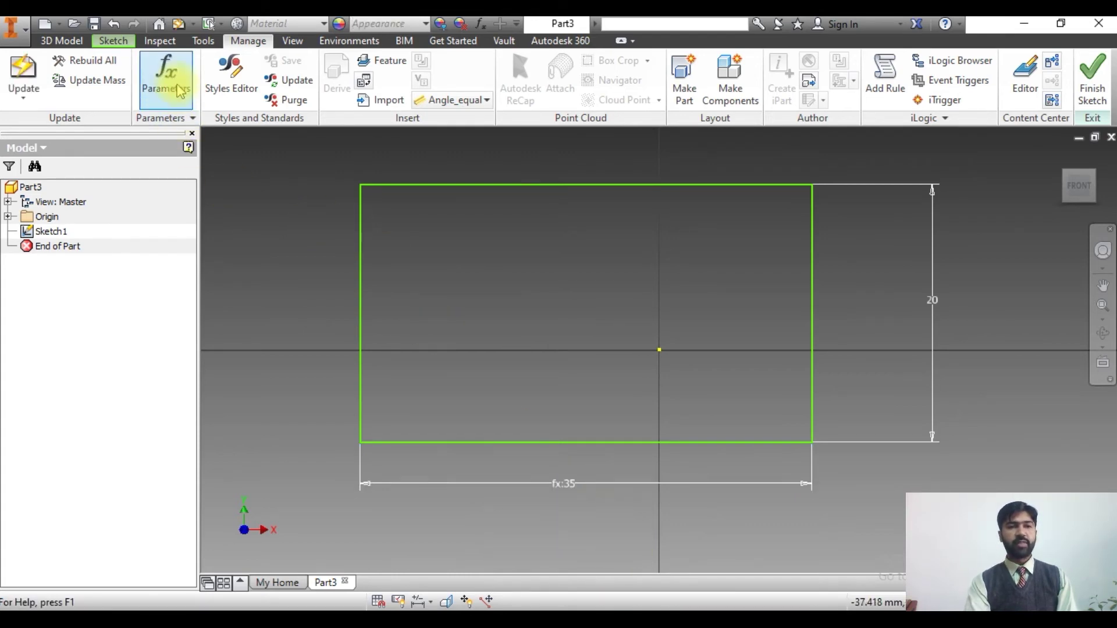
click(179, 90)
drag(364, 274, 512, 190)
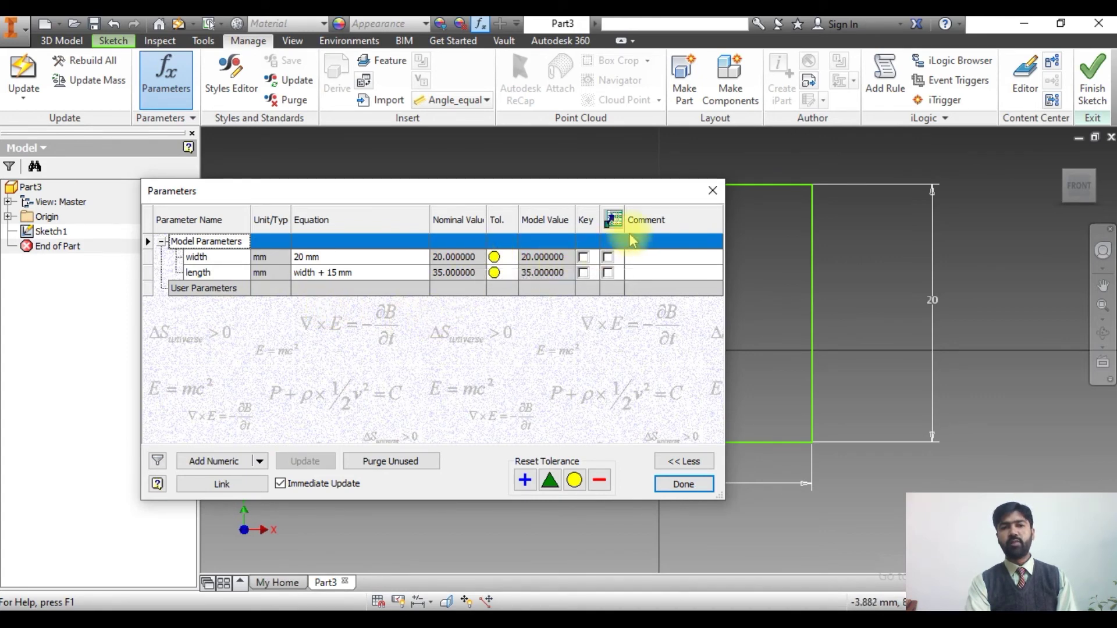
click(681, 484)
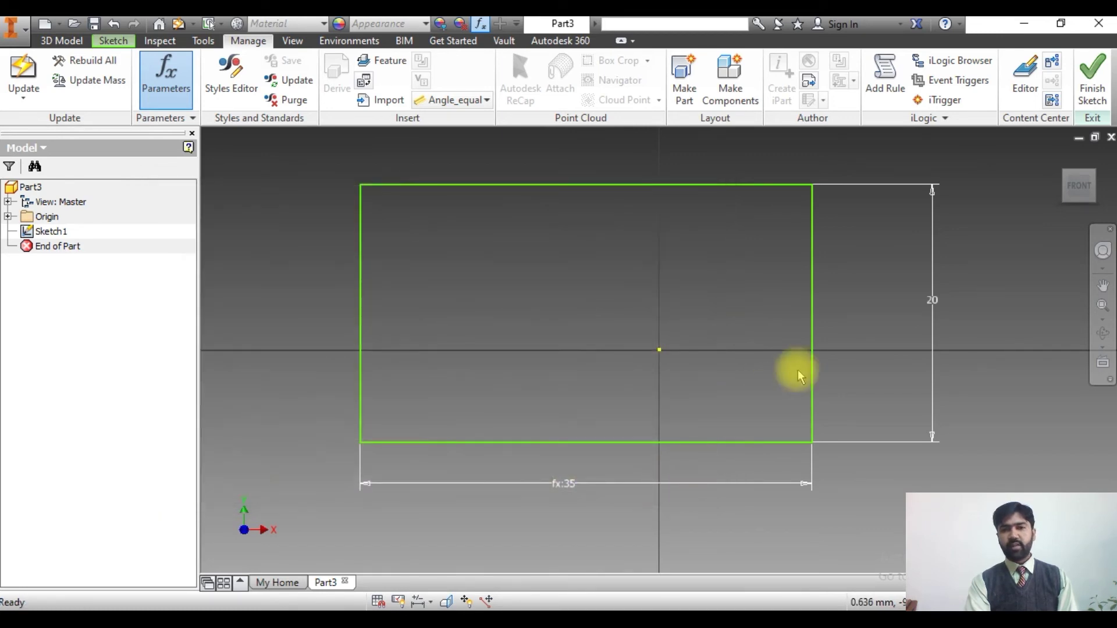
Step: Give the rectangle's width dimension a symmetric tolerance of 2 mm in its dimension properties
right_click(930, 305)
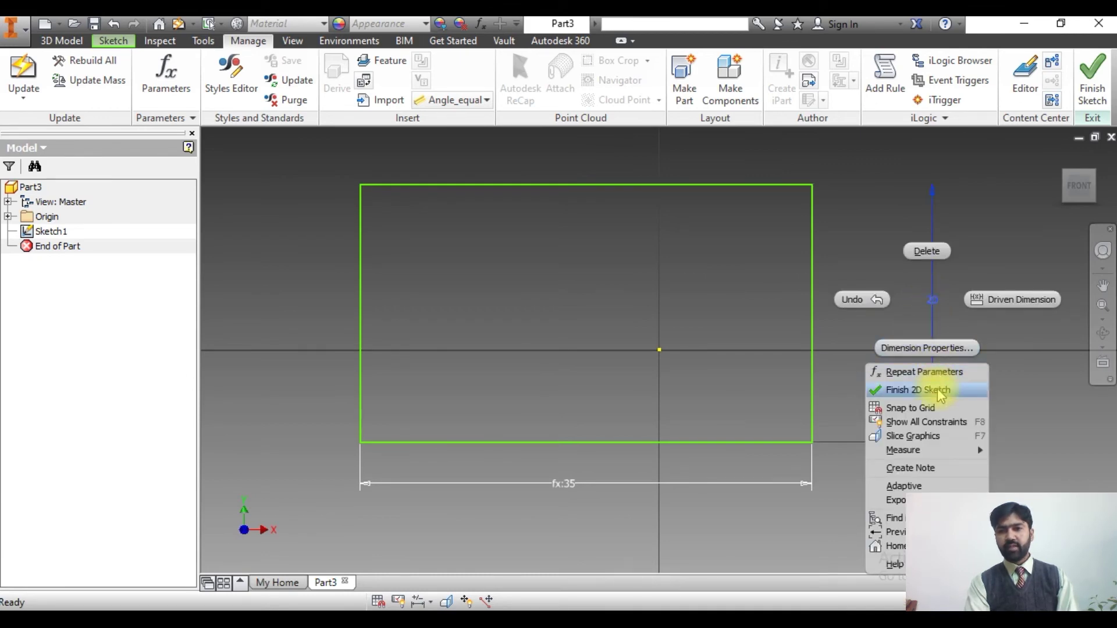
click(940, 349)
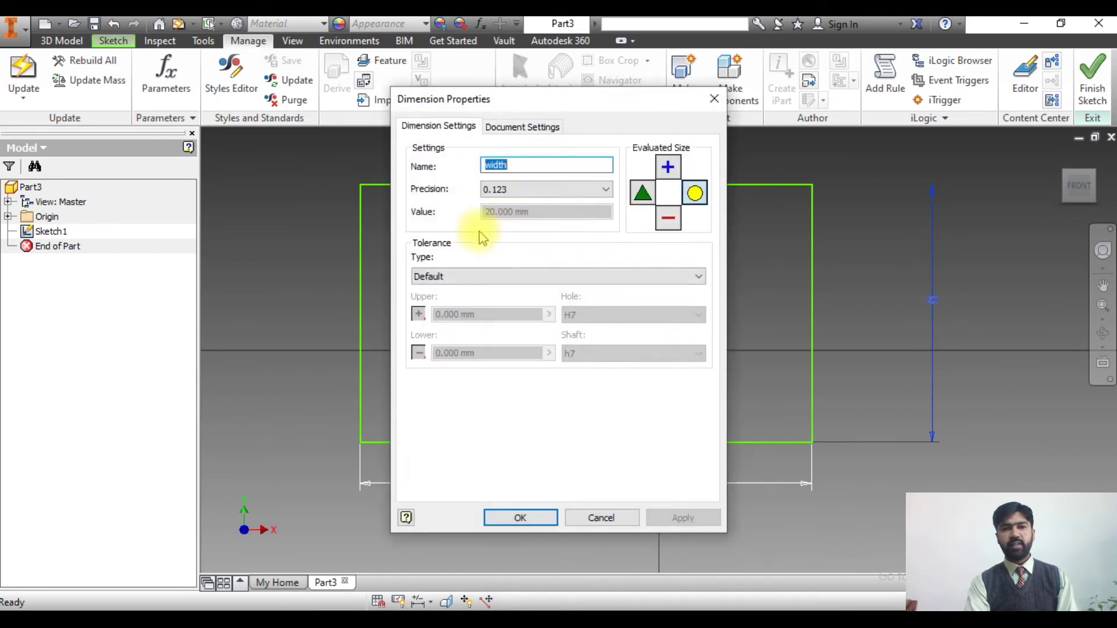
click(607, 278)
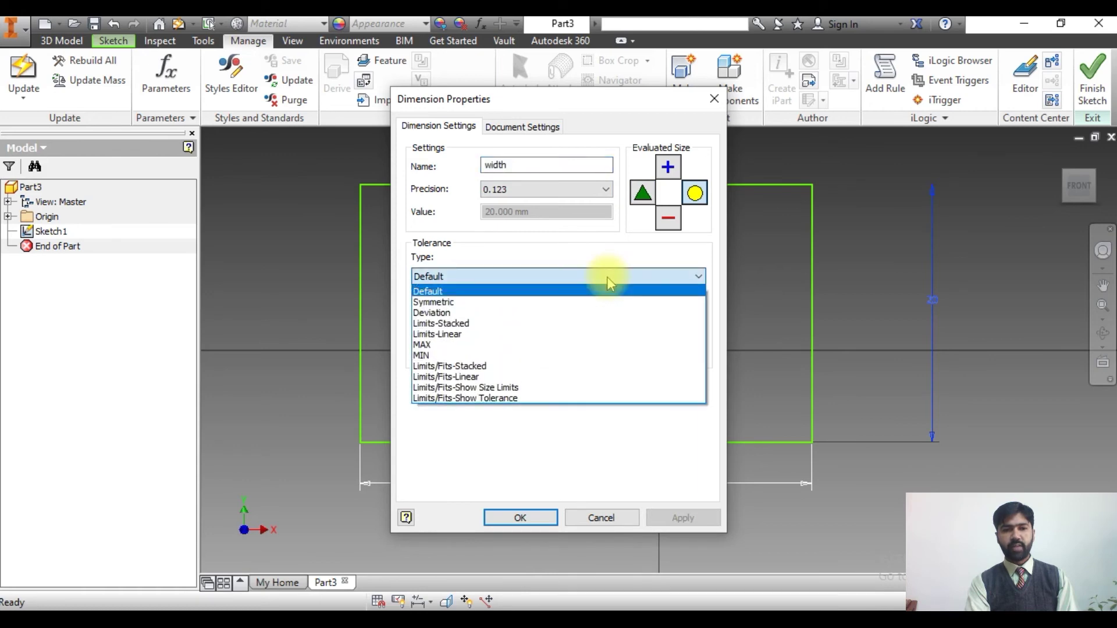
click(592, 304)
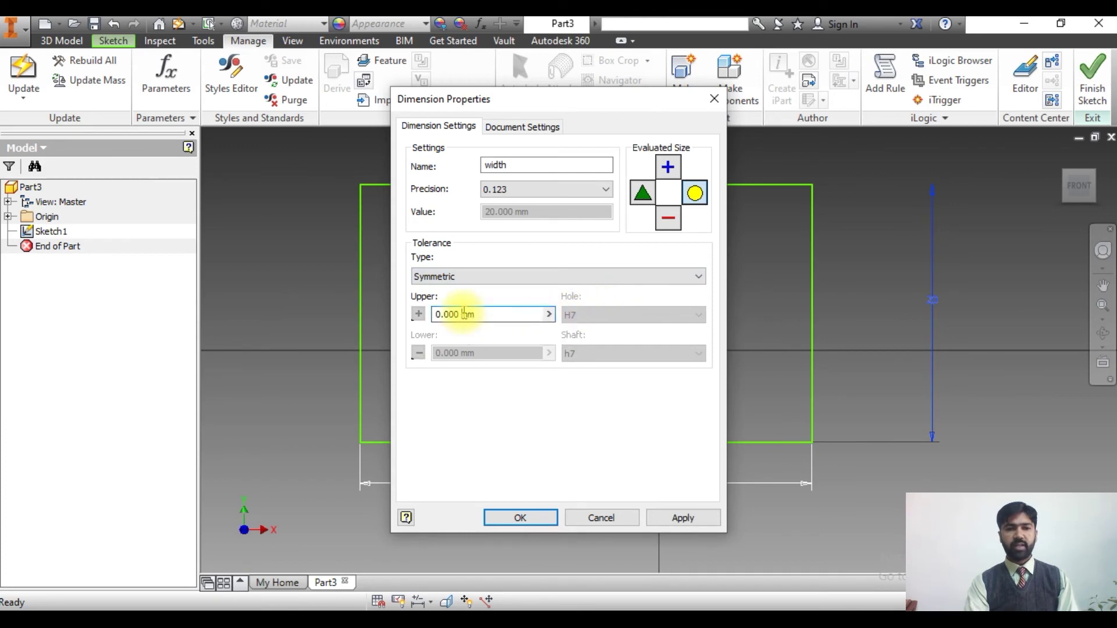
key(BackSpace)
text(2)
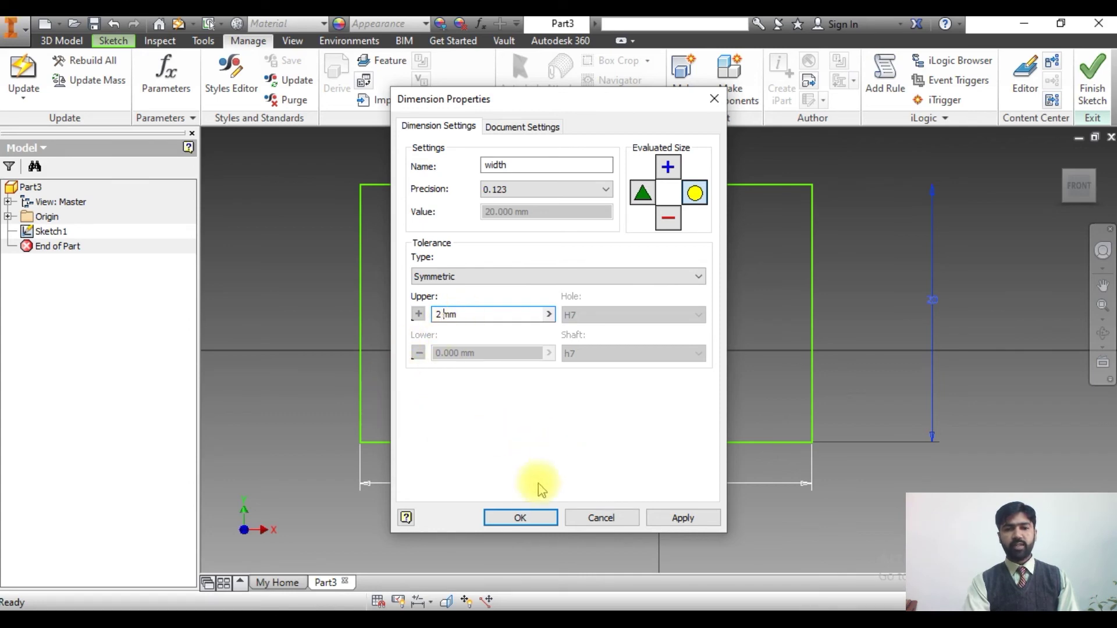
click(711, 516)
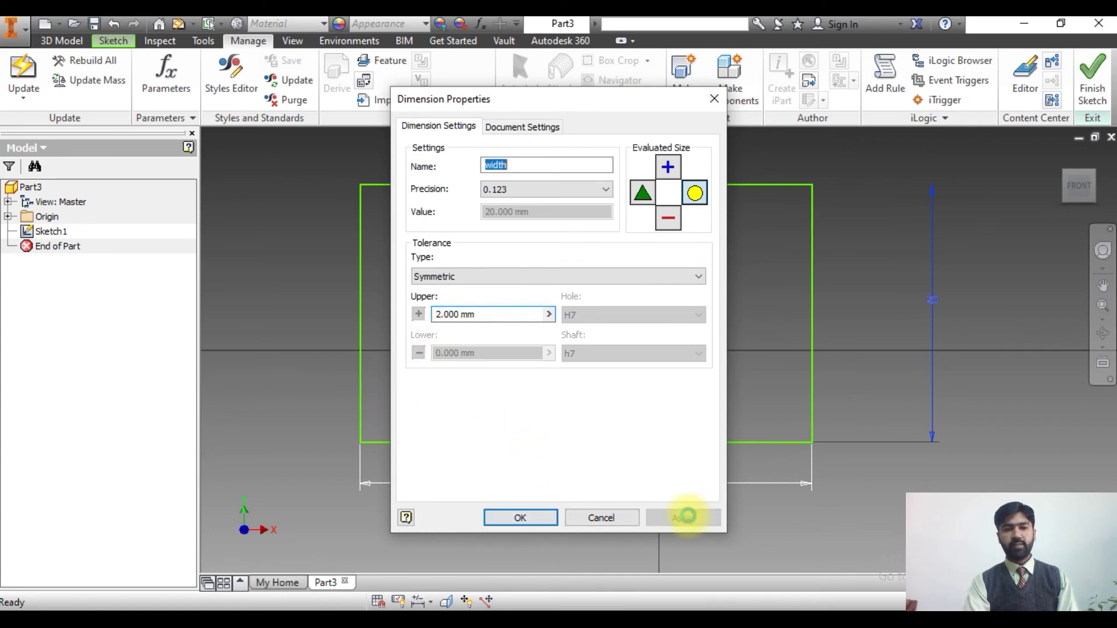
click(521, 518)
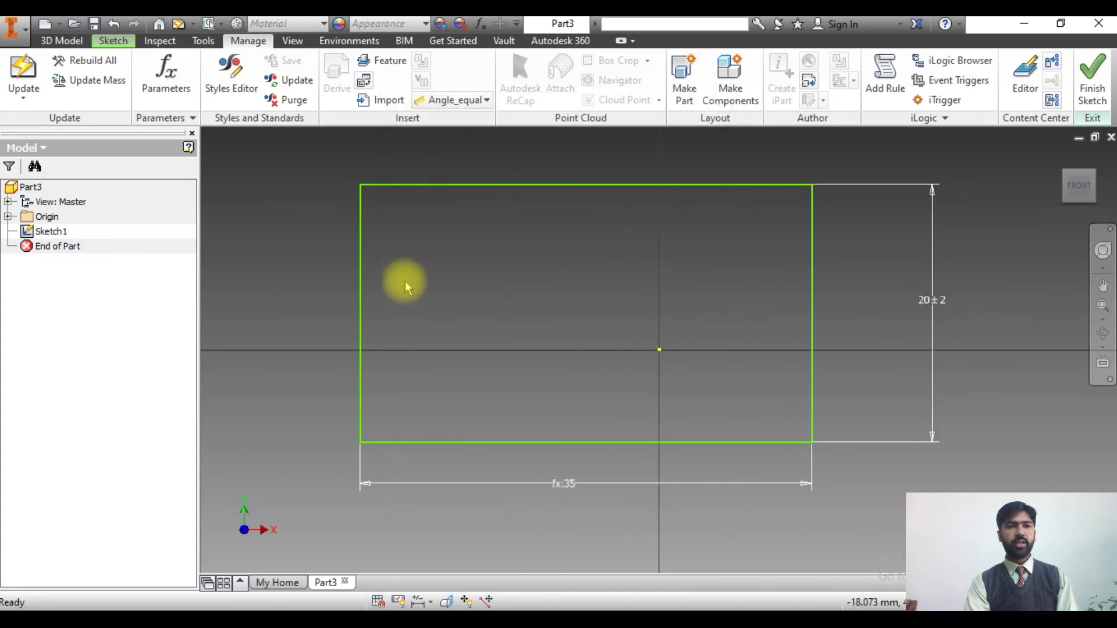
Step: Evaluate the width parameter at its upper (+) tolerance limit in the parameter list and close the list
click(170, 90)
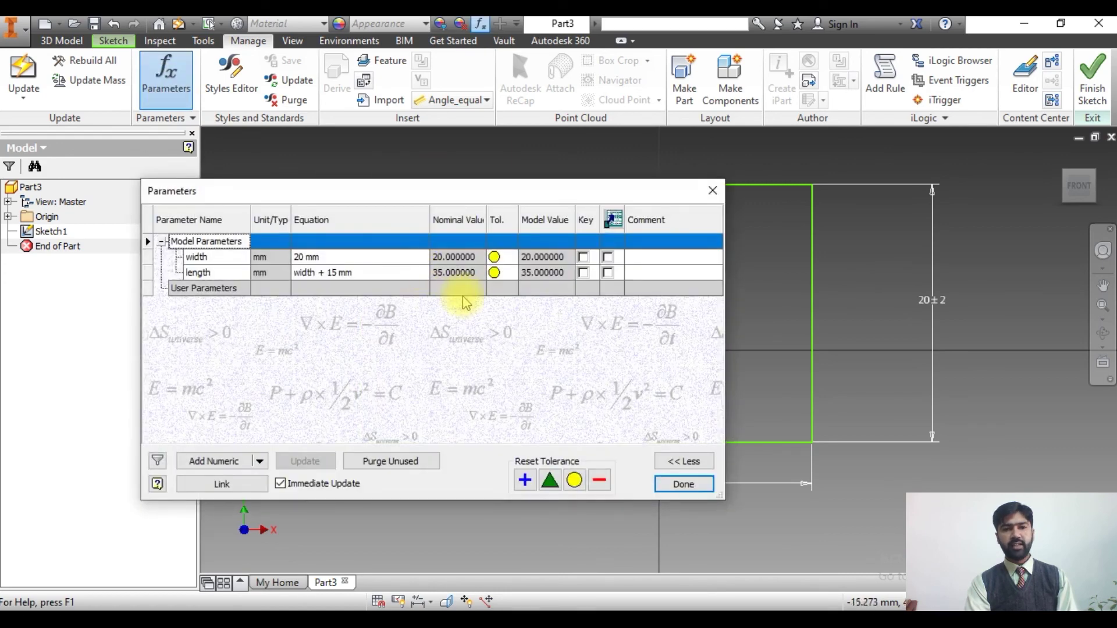
click(507, 258)
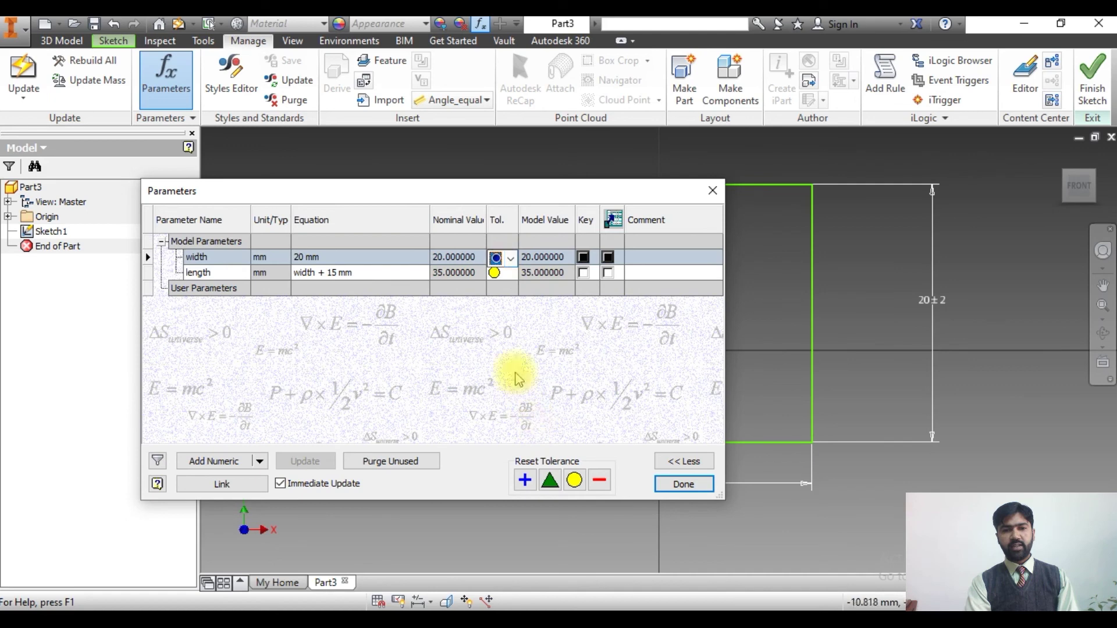
click(510, 259)
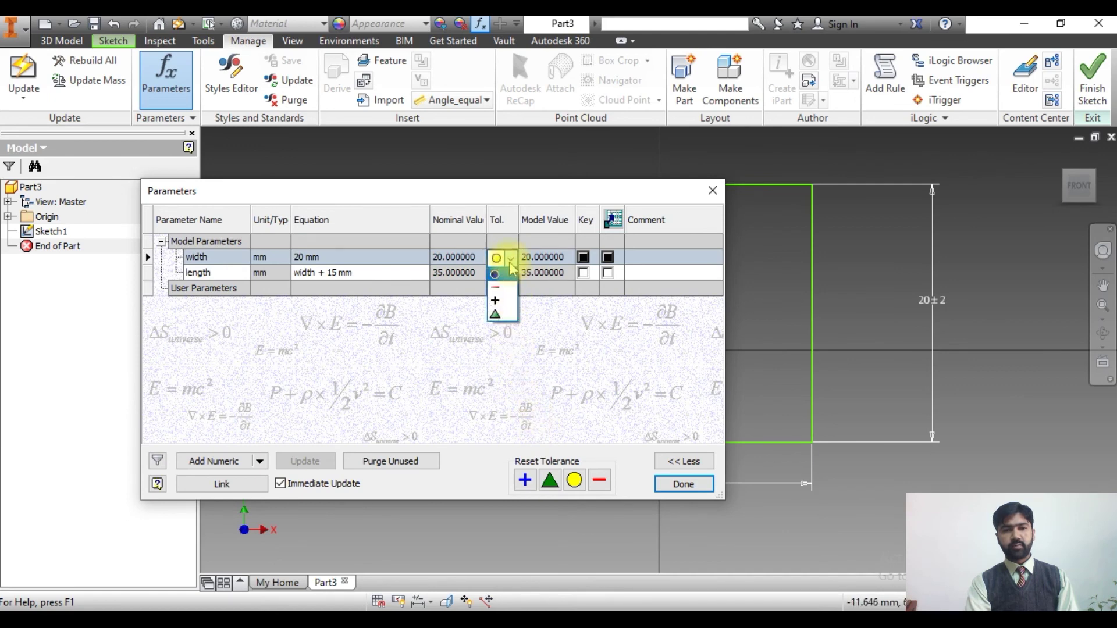
click(511, 301)
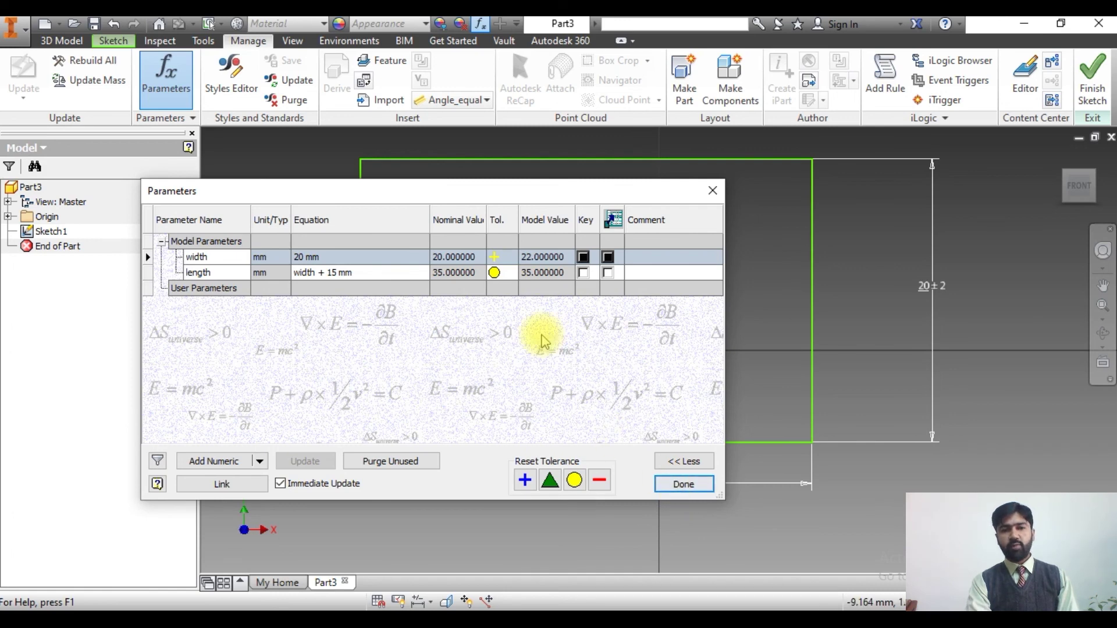
click(669, 485)
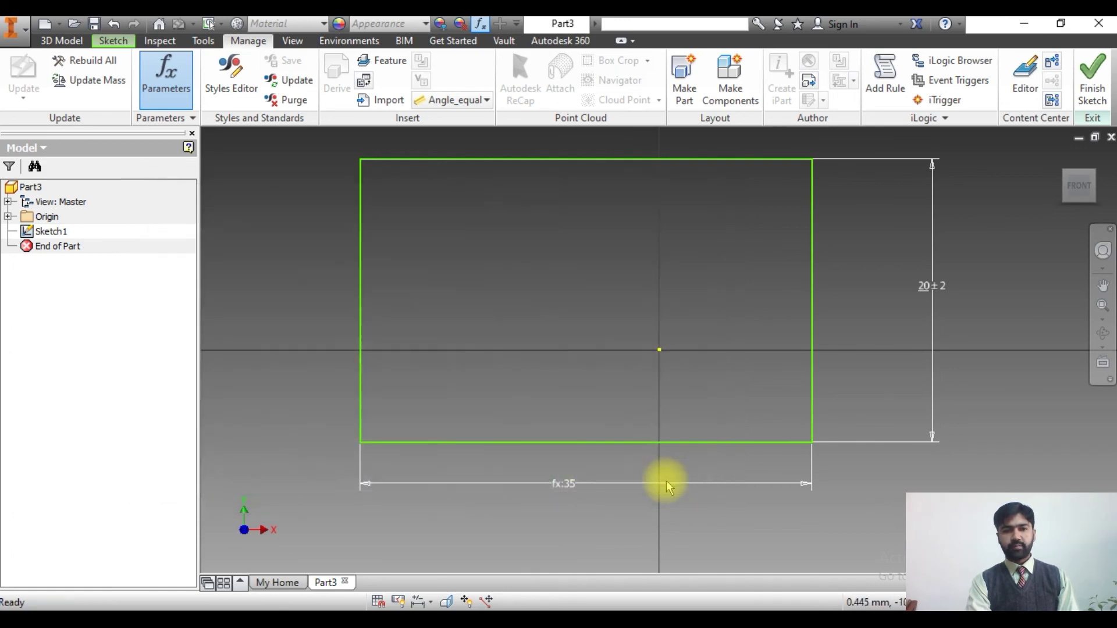